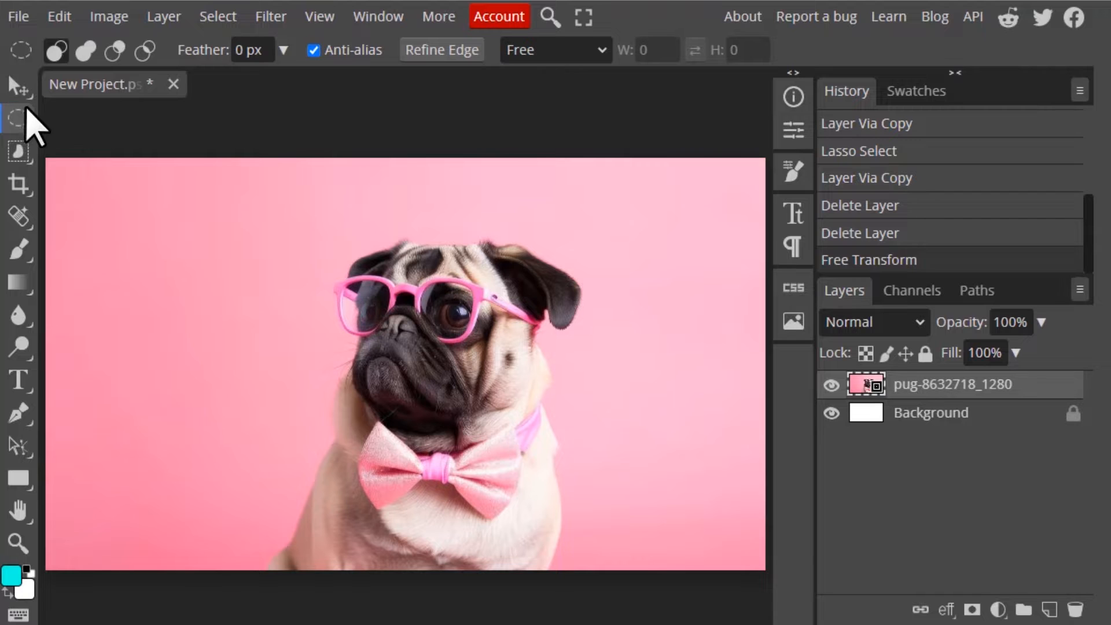
{"action": "left_click", "coordinate": [22, 116]}
{"action": "left_click", "coordinate": [145, 119]}
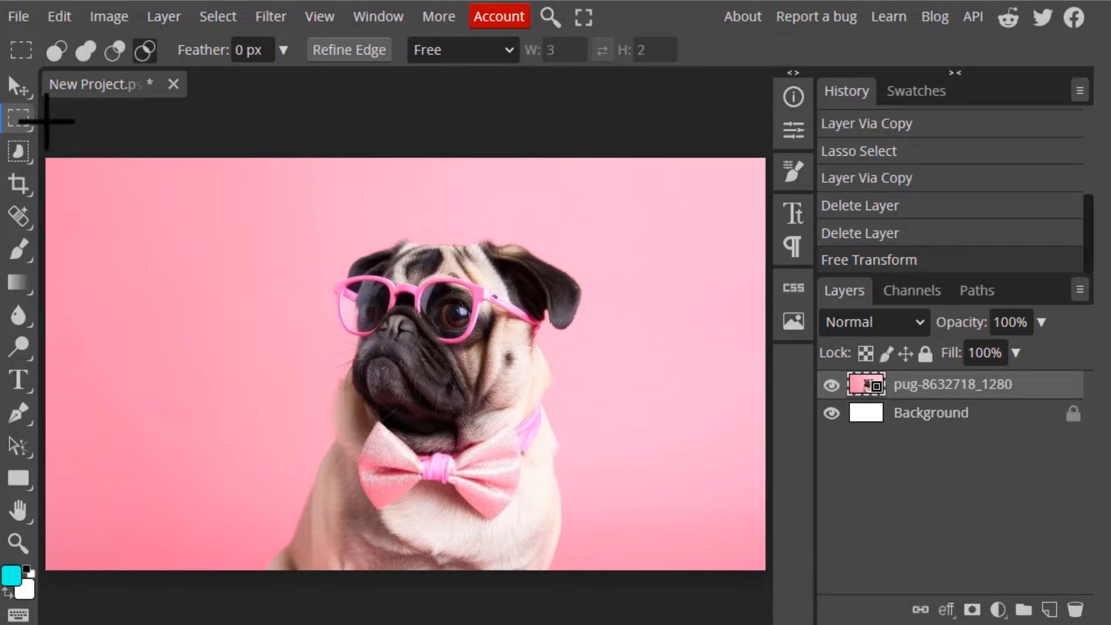
{"action": "left_click", "coordinate": [19, 121]}
{"action": "left_click", "coordinate": [107, 151]}
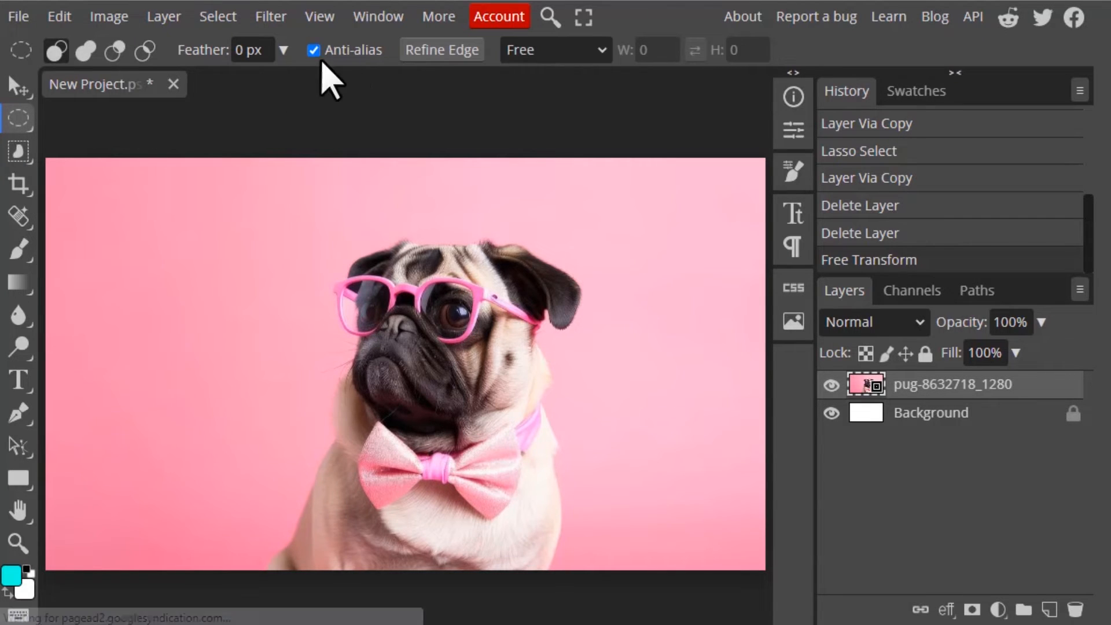
{"action": "left_click", "coordinate": [19, 116]}
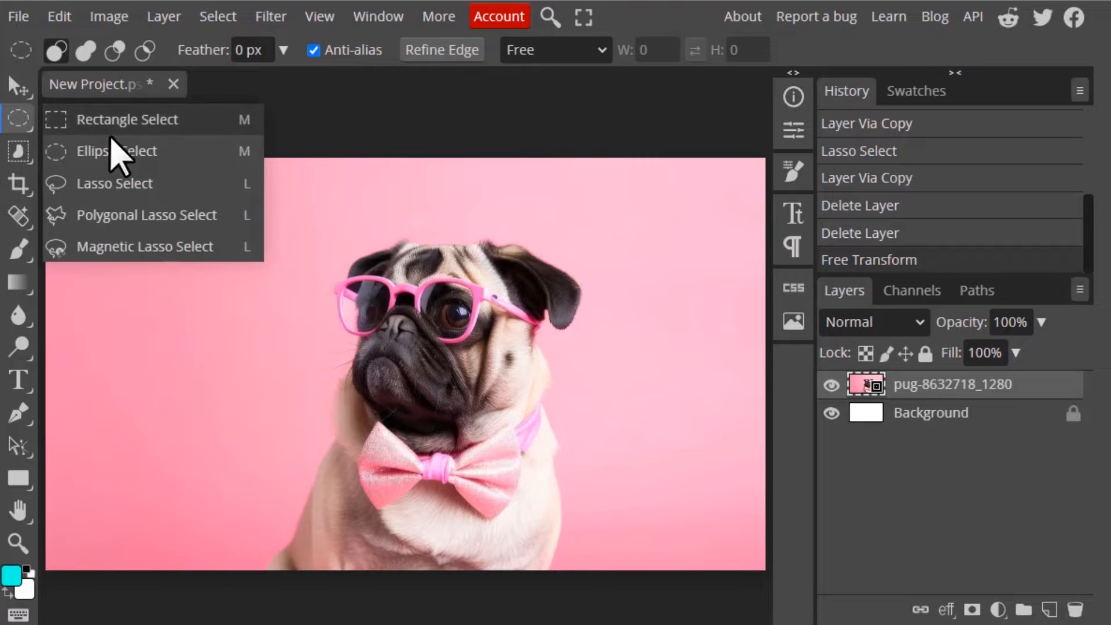
{"action": "left_click", "coordinate": [110, 181]}
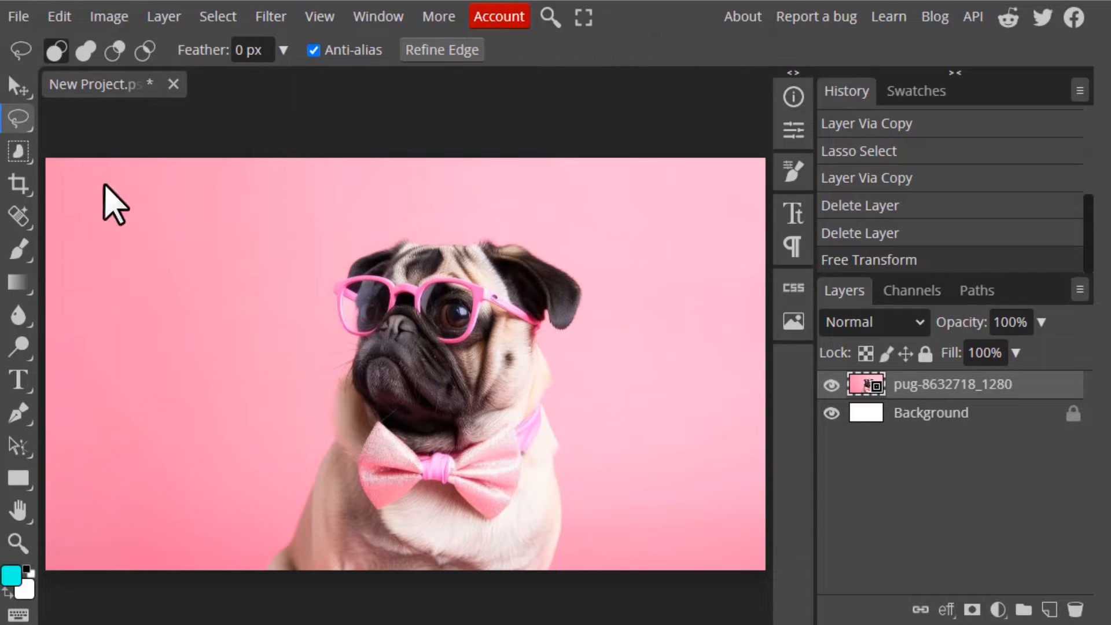
{"action": "left_click", "coordinate": [19, 118]}
{"action": "left_click", "coordinate": [258, 124]}
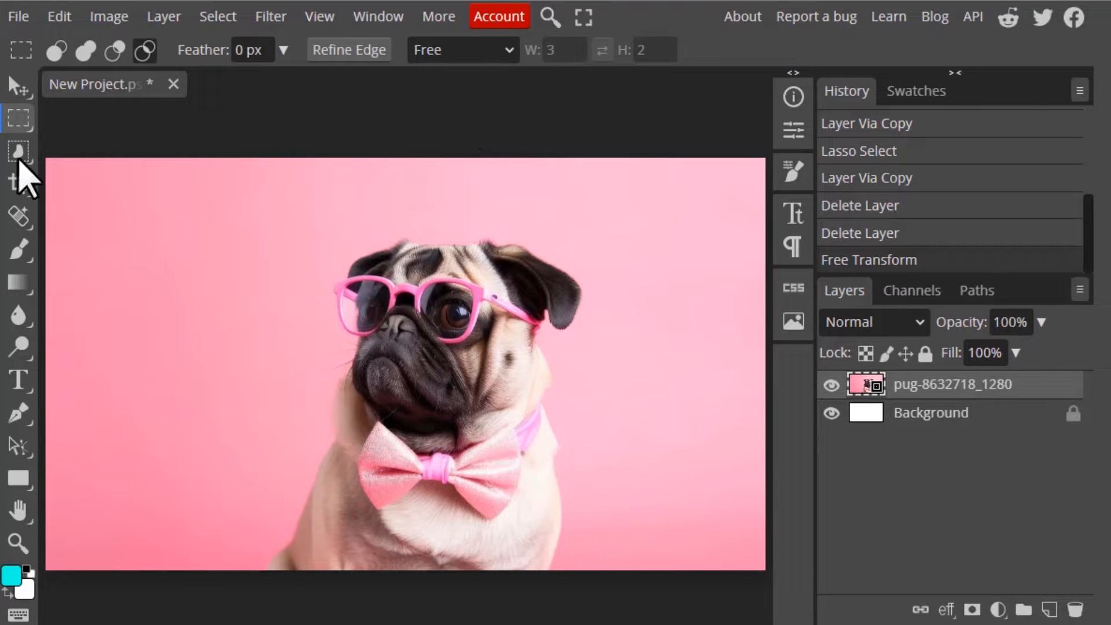
- Make an elliptical selection around the pug's head with Anti-alias enabled and copy it to a new layer
{"action": "left_click", "coordinate": [20, 120]}
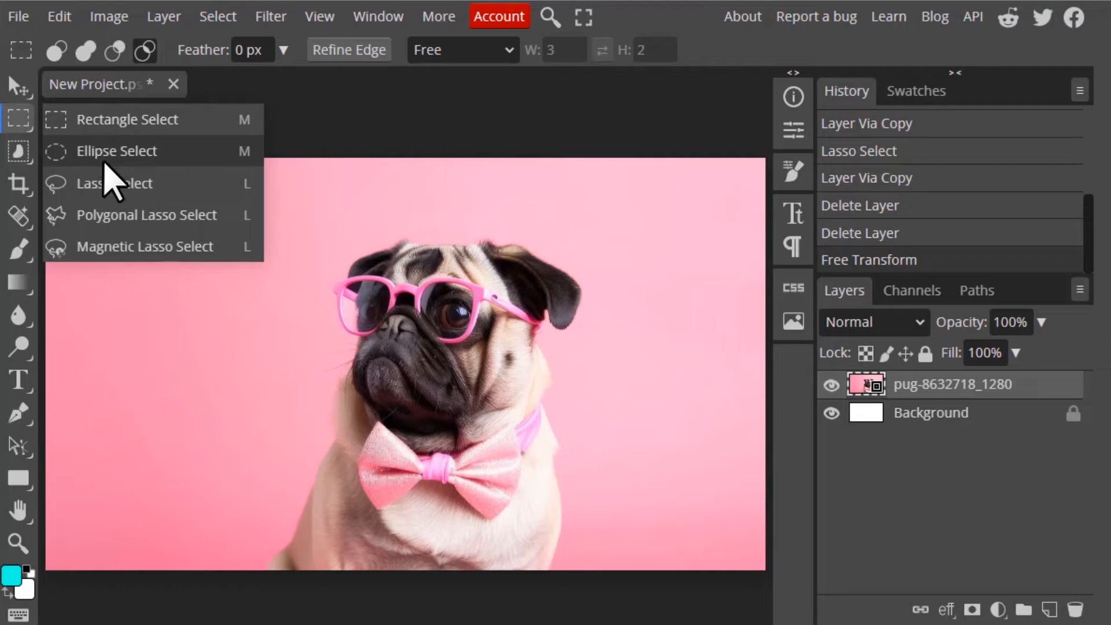
{"action": "left_click", "coordinate": [101, 152]}
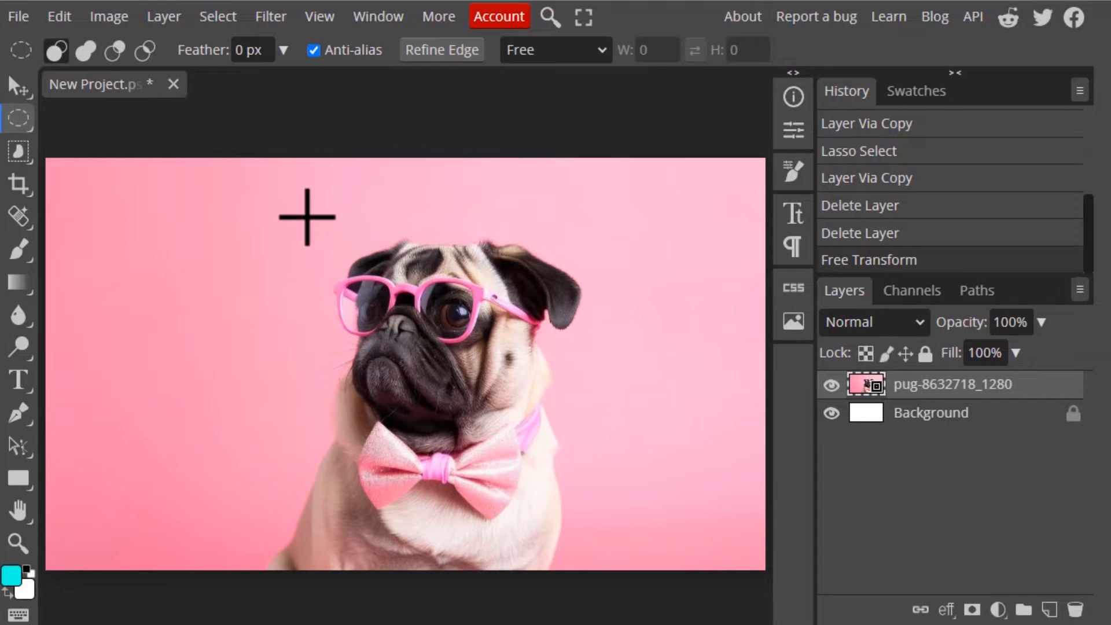
{"action": "left_click_drag", "start_coordinate": [315, 225], "coordinate": [564, 480]}
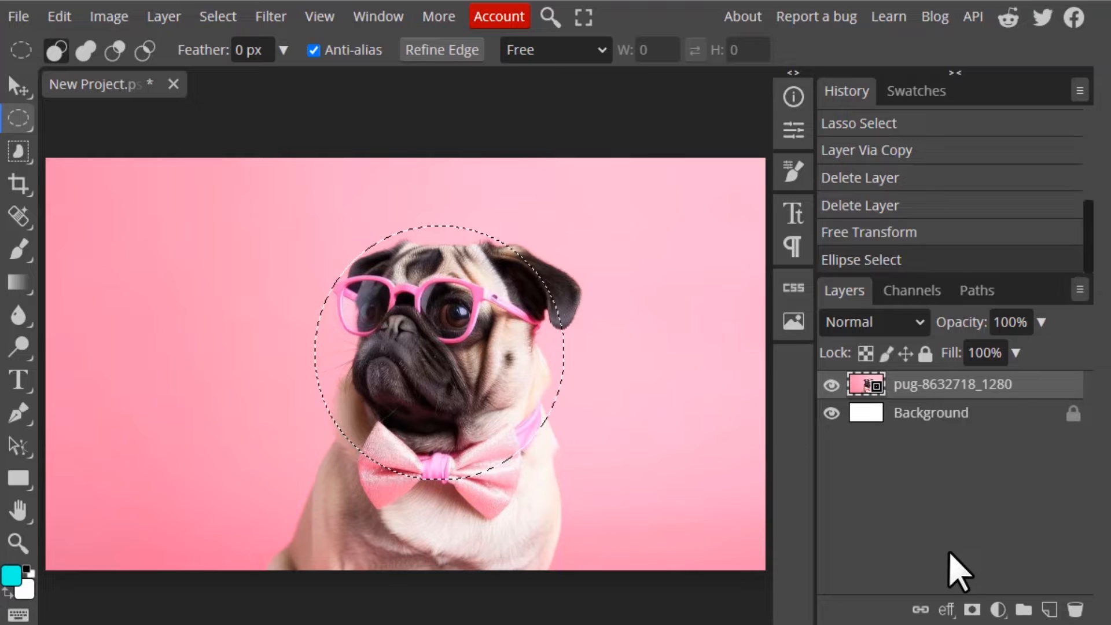
{"action": "key", "text": "ctrl+j"}
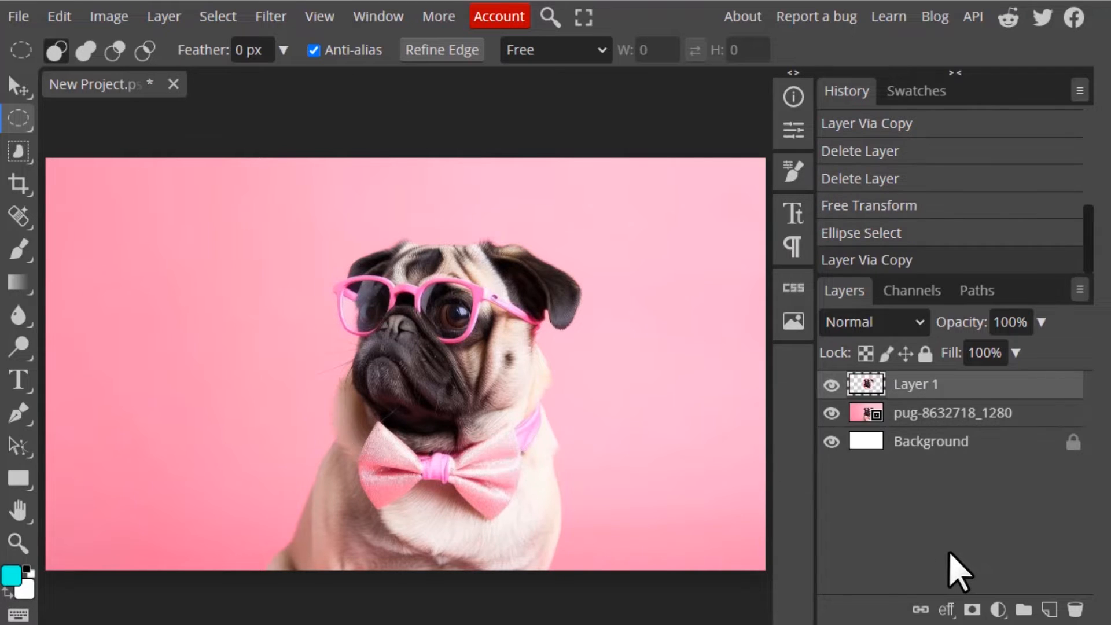
- Hide the pug photo layer and rename the new circular layer to Anti-alias on
{"action": "left_click", "coordinate": [831, 413]}
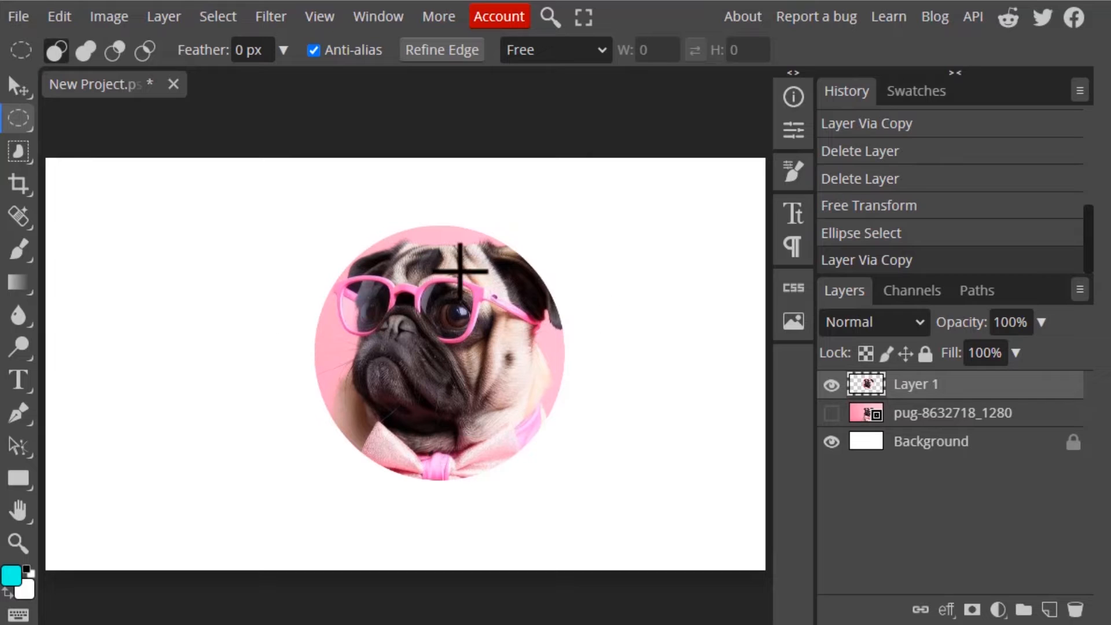
{"action": "double_click", "coordinate": [920, 386]}
{"action": "type", "text": "Anti-alias on"}
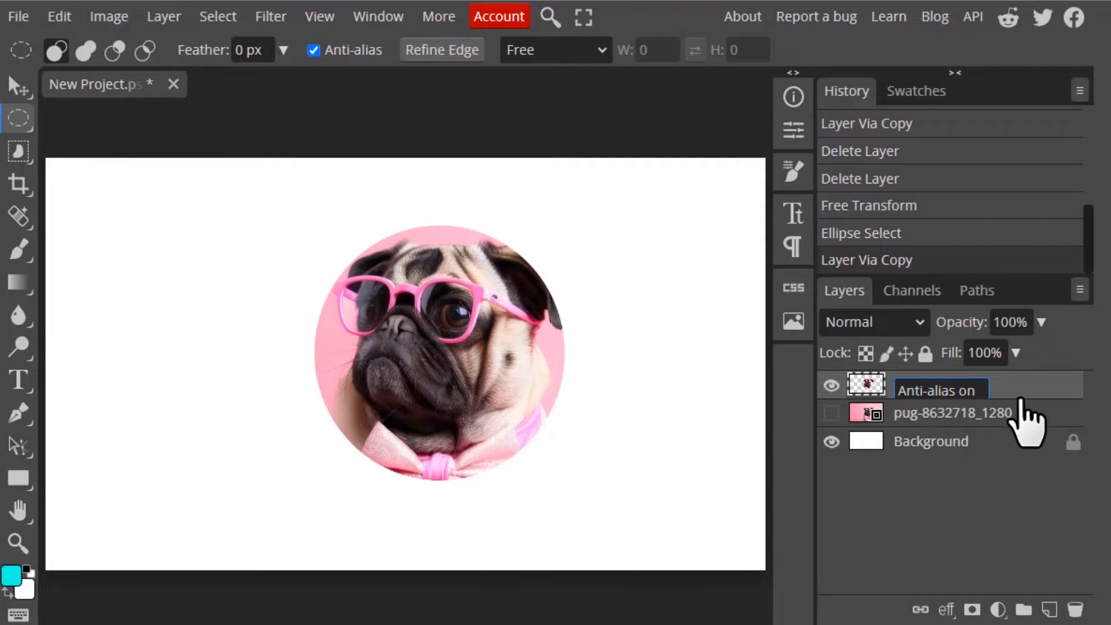
{"action": "key", "text": "Return"}
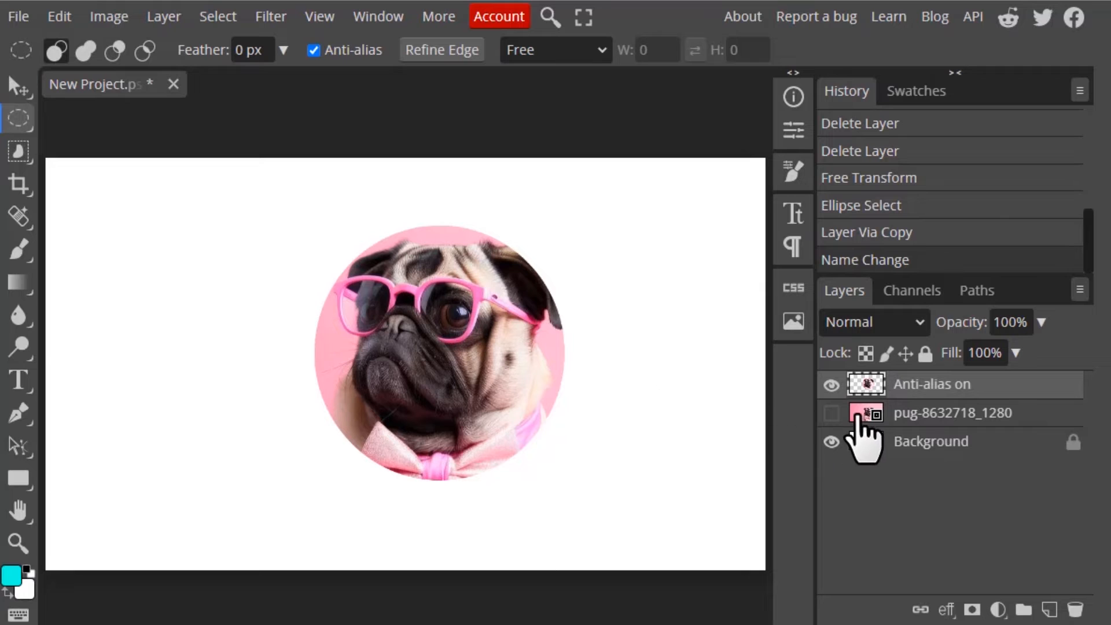
- Turn Anti-alias off, draw a similar elliptical selection on the pug photo layer and copy it to a new layer
{"action": "left_click", "coordinate": [831, 384]}
{"action": "left_click", "coordinate": [832, 412]}
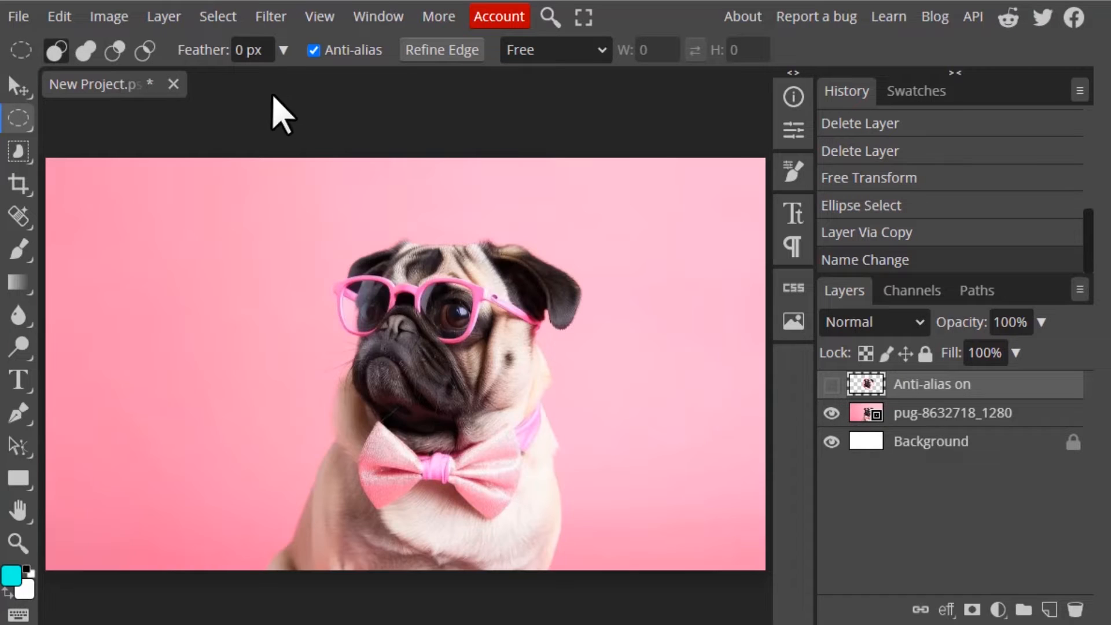
{"action": "left_click", "coordinate": [313, 51]}
{"action": "left_click_drag", "start_coordinate": [306, 217], "coordinate": [649, 494]}
{"action": "left_click", "coordinate": [954, 412]}
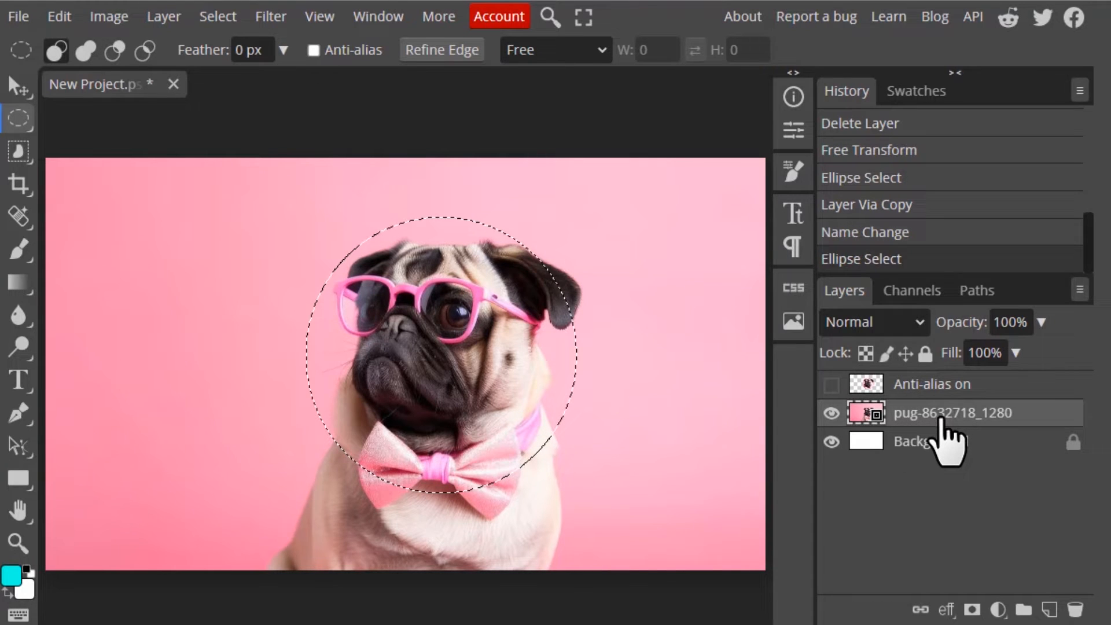
{"action": "key", "text": "j"}
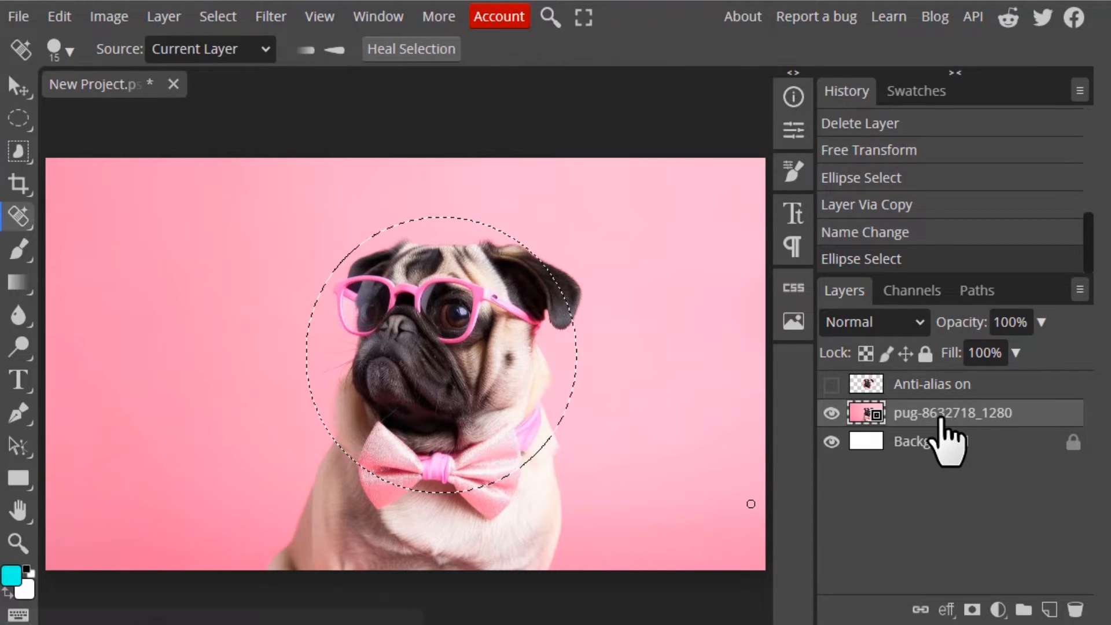
{"action": "key", "text": "ctrl+j"}
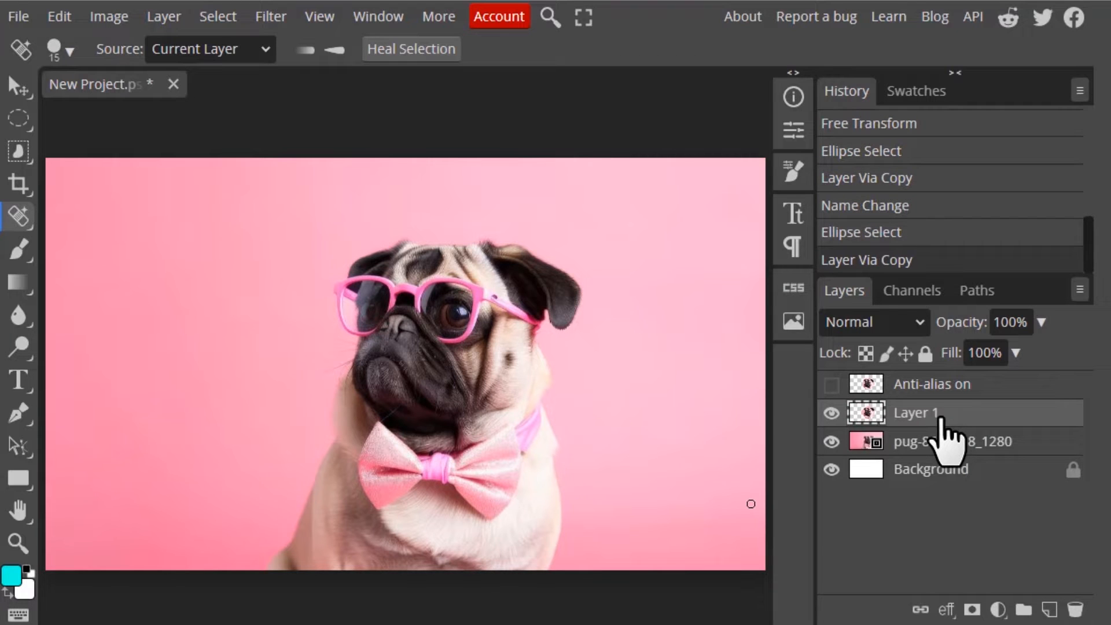
- Hide the pug photo layer and rename the second circular layer to off
{"action": "left_click", "coordinate": [831, 441]}
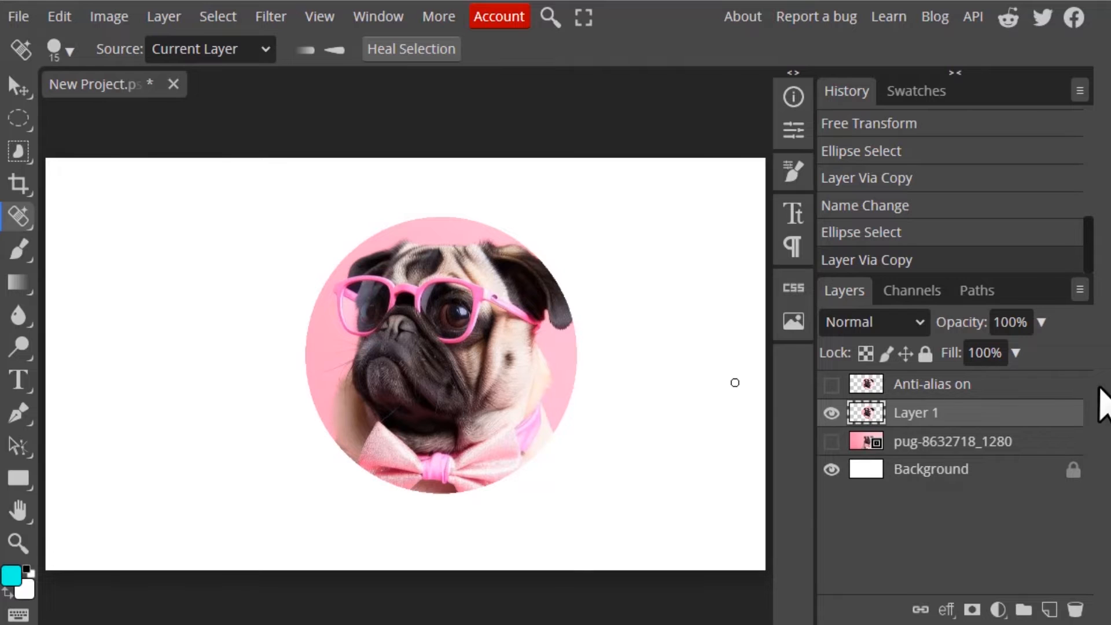
{"action": "double_click", "coordinate": [934, 413]}
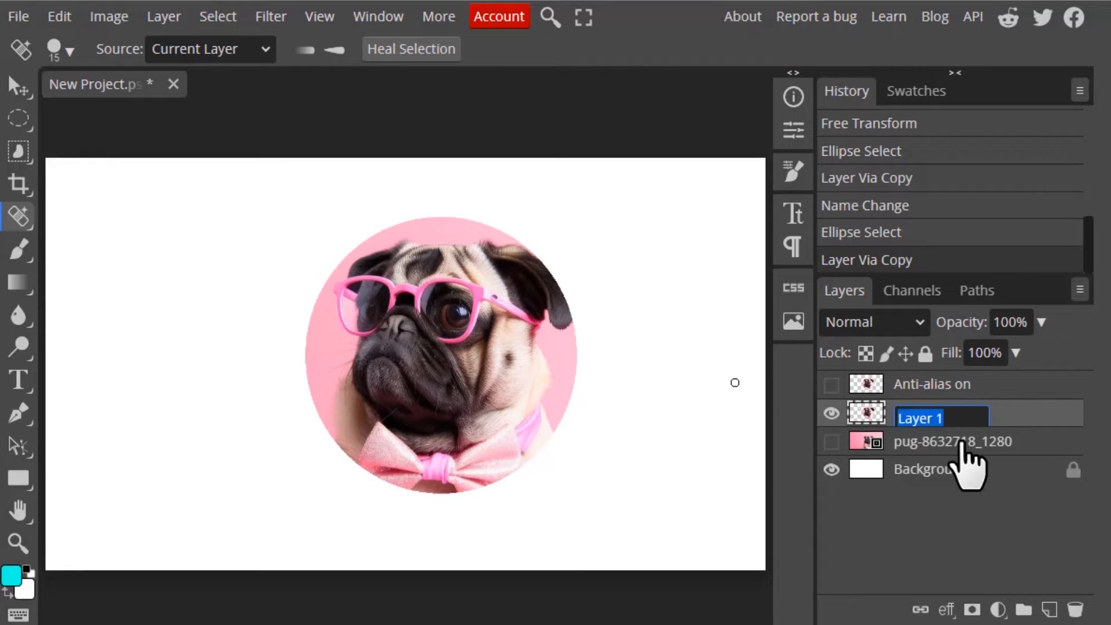
{"action": "type", "text": "off"}
- Zoom in on the pug's head and compare the circle edges of the Anti-alias on and off layers
{"action": "left_click", "coordinate": [831, 385]}
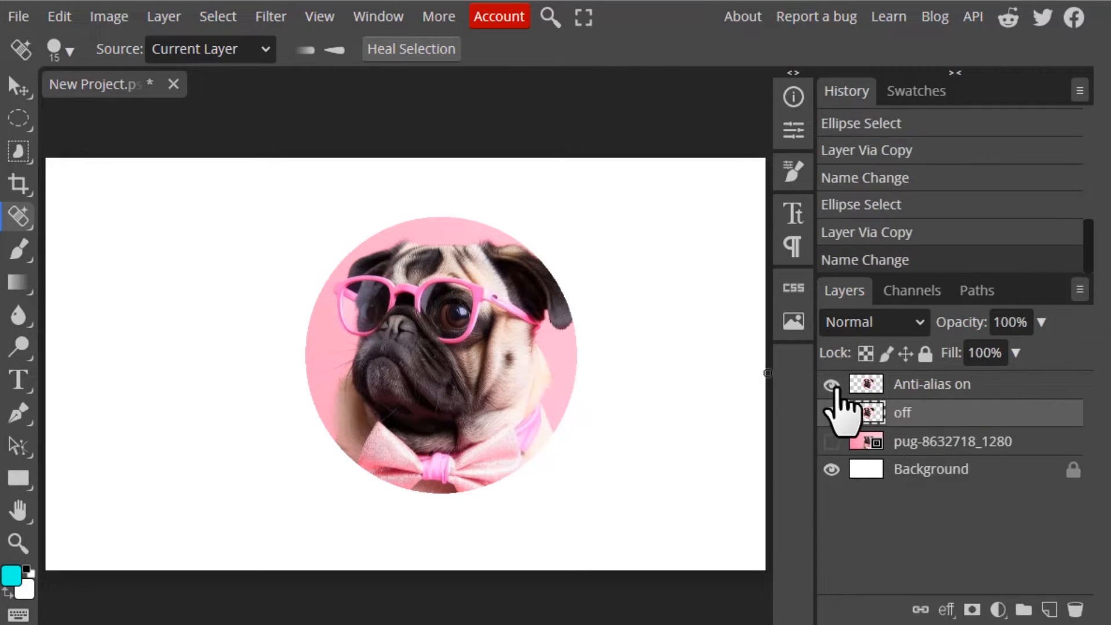
{"action": "key", "text": "ctrl+plus"}
{"action": "key", "text": "ctrl+plus"}
{"action": "key", "text": "ctrl+plus"}
{"action": "key", "text": "ctrl+plus"}
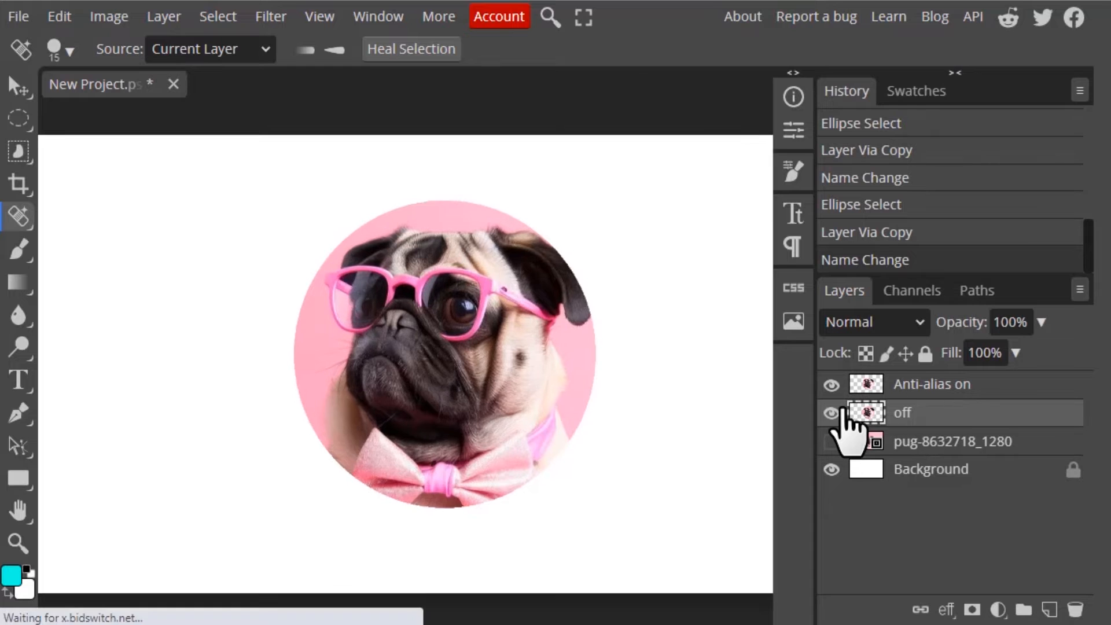
{"action": "key", "text": "ctrl+minus"}
{"action": "key", "text": "ctrl+minus"}
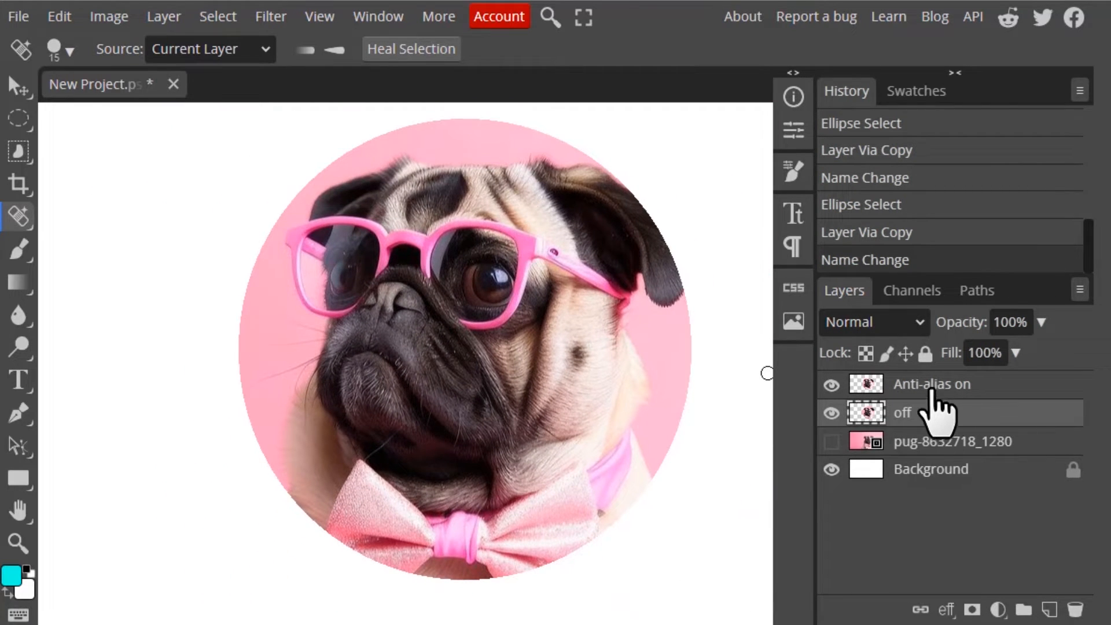
{"action": "left_click", "coordinate": [832, 413]}
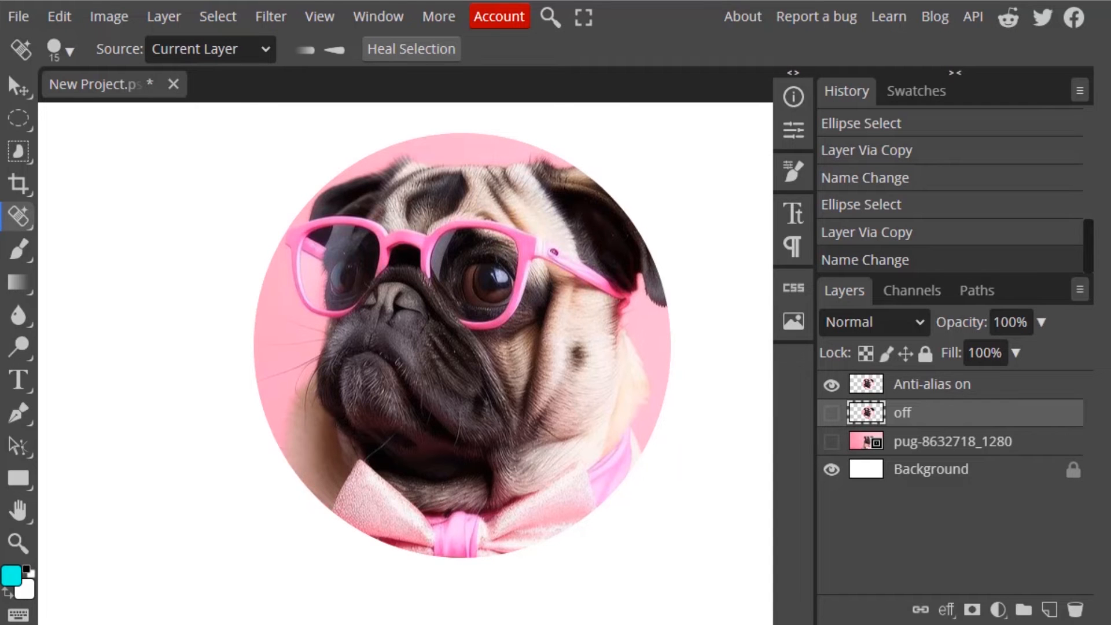
{"action": "key", "text": "ctrl+plus"}
{"action": "key", "text": "ctrl+plus"}
{"action": "key", "text": "ctrl+plus"}
{"action": "left_click_drag", "start_coordinate": [289, 290], "coordinate": [565, 433]}
{"action": "key", "text": "ctrl+plus"}
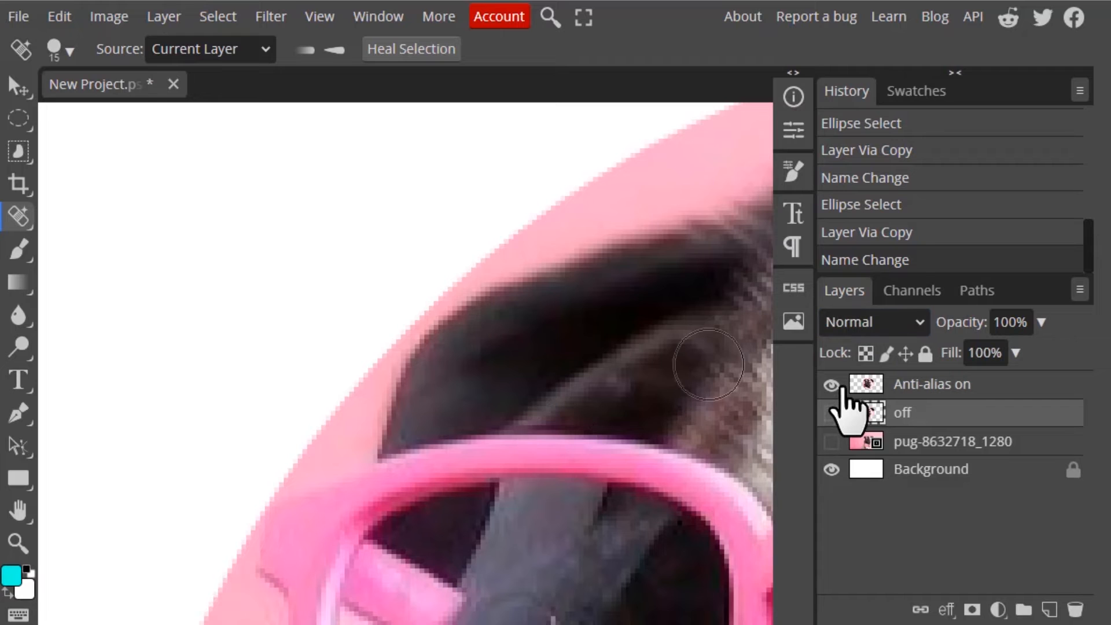
- Toggle between the two circular layers at high zoom to compare their edge pixels
{"action": "left_click", "coordinate": [832, 384]}
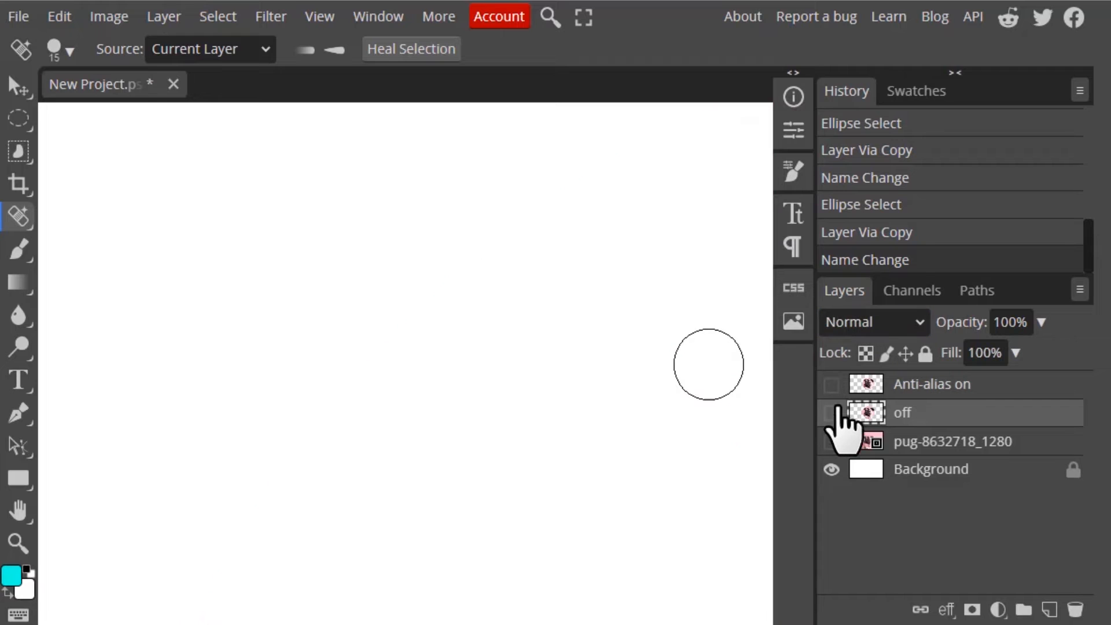
{"action": "left_click", "coordinate": [831, 413]}
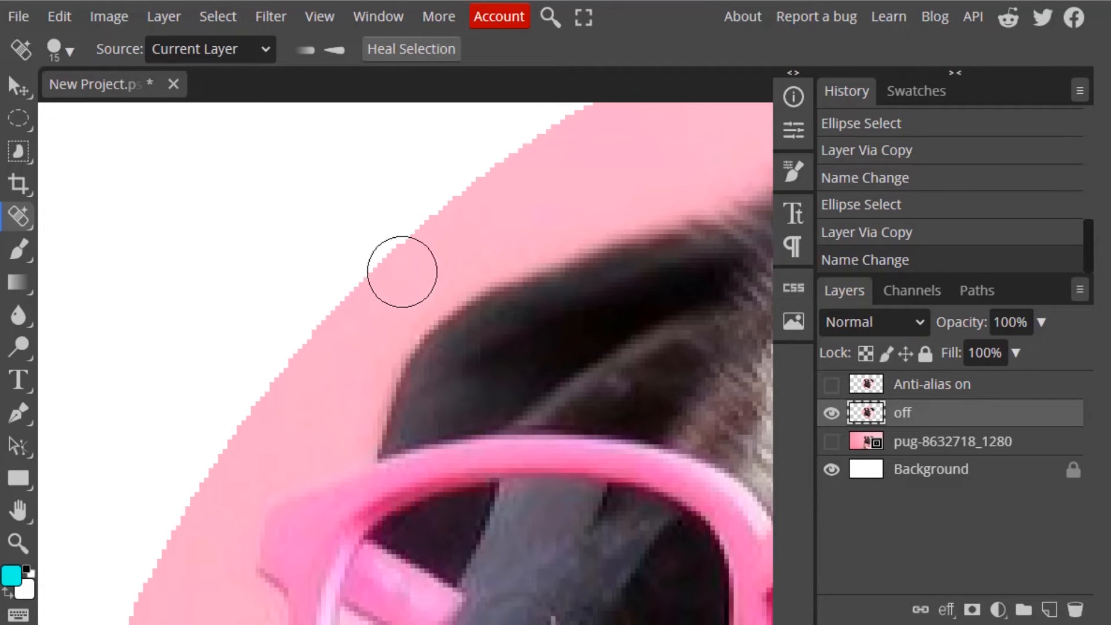
{"action": "scroll", "coordinate": [589, 298], "scroll_direction": "up", "scroll_amount": 2}
{"action": "scroll", "coordinate": [590, 292], "scroll_direction": "down", "scroll_amount": 1}
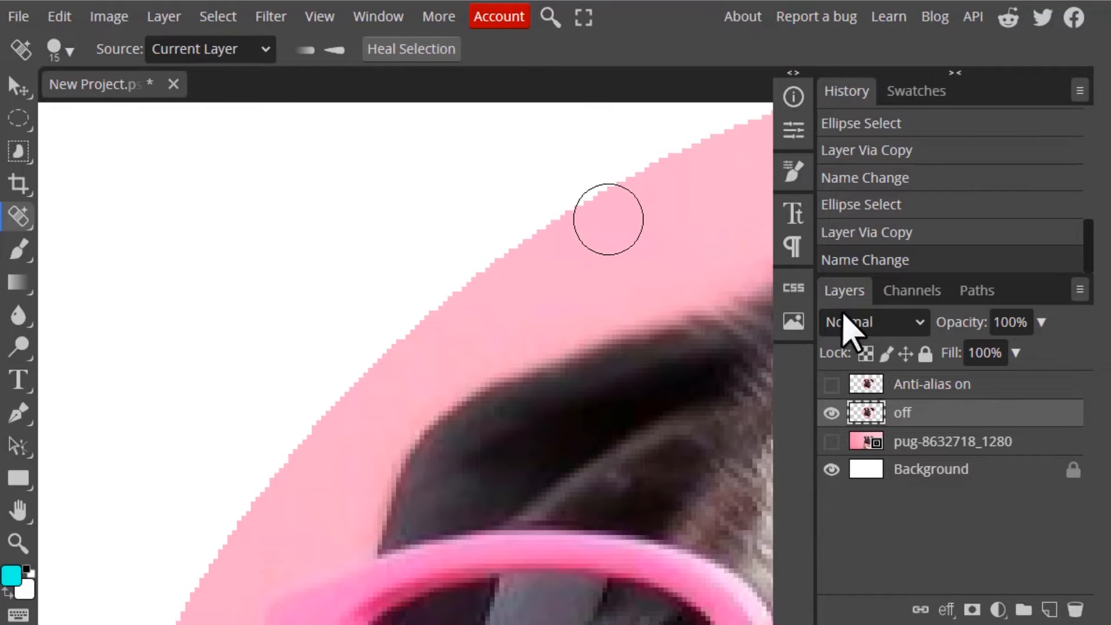
{"action": "left_click", "coordinate": [832, 413]}
{"action": "left_click", "coordinate": [831, 384]}
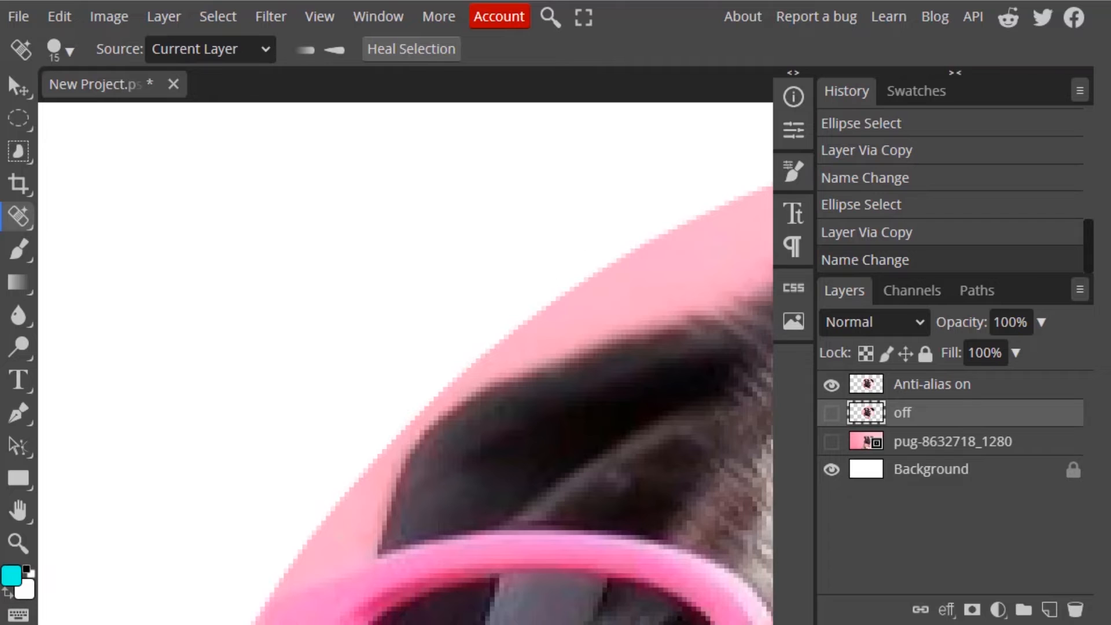
{"action": "scroll", "coordinate": [588, 282], "scroll_direction": "up", "scroll_amount": 5}
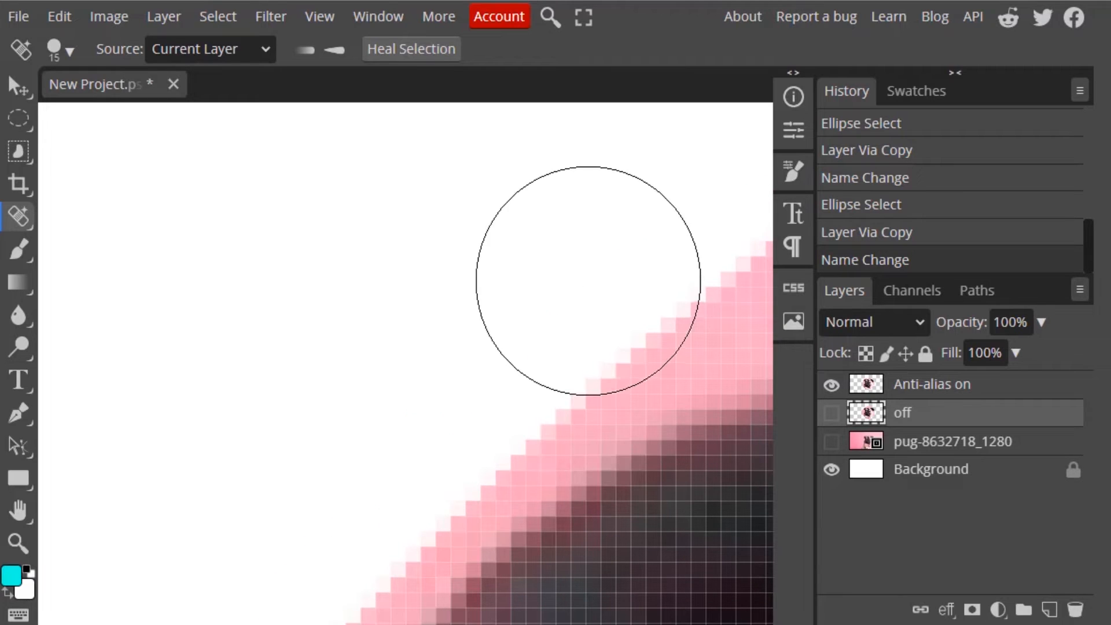
{"action": "scroll", "coordinate": [549, 370], "scroll_direction": "down", "scroll_amount": 3}
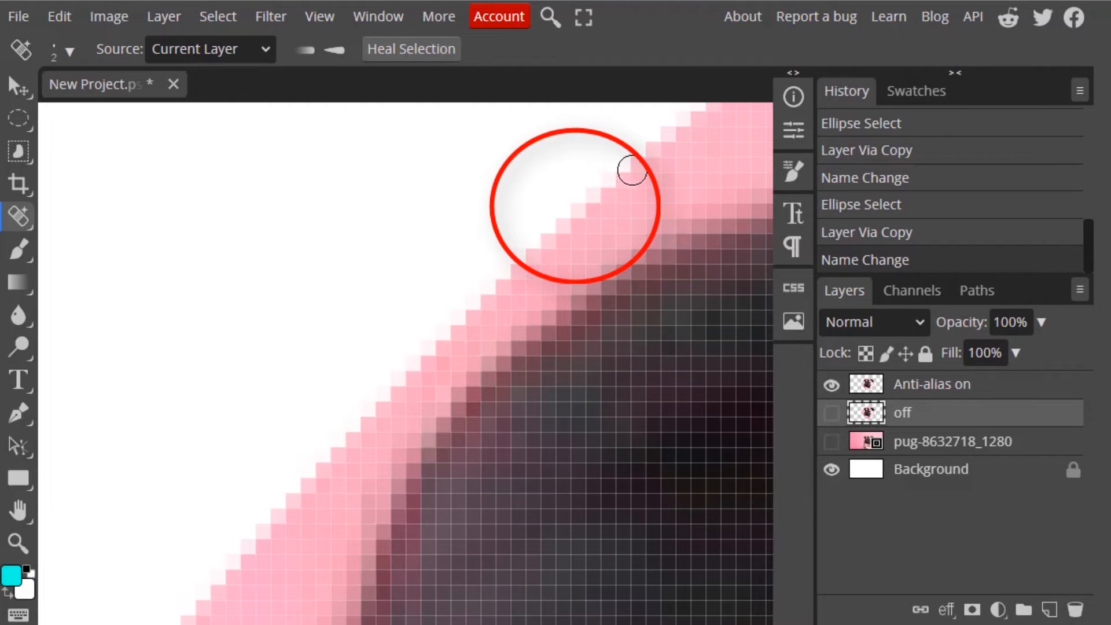
{"action": "left_click", "coordinate": [829, 385]}
{"action": "left_click", "coordinate": [829, 414]}
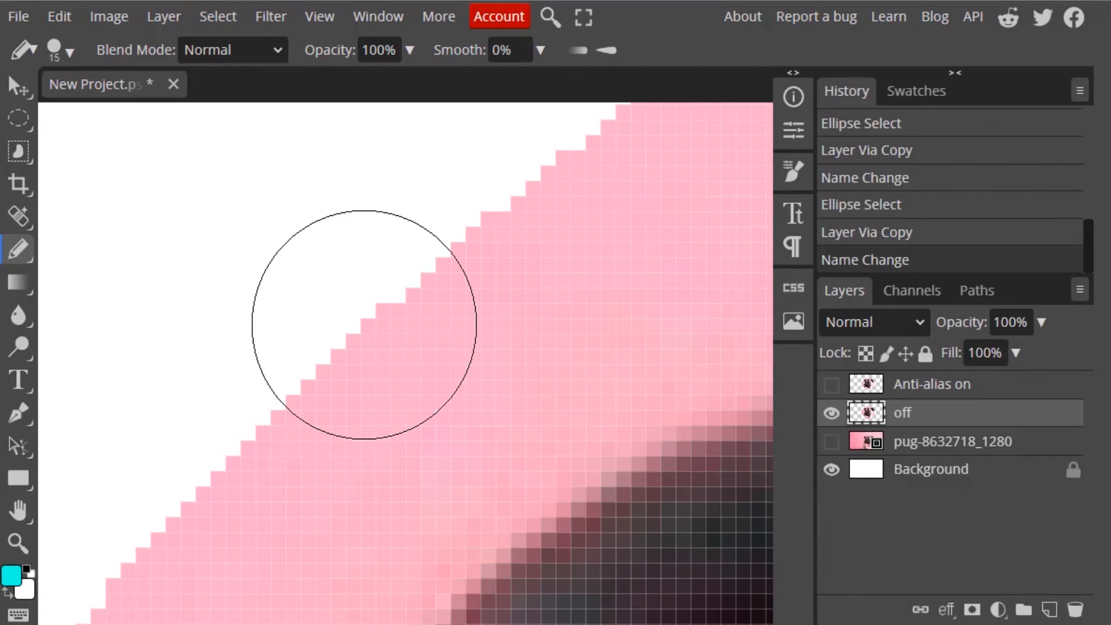
- Reduce the Pencil size and draw a horizontal and a diagonal cyan stroke on the white area of the off layer
{"action": "key", "text": "bracketleft"}
{"action": "key", "text": "bracketleft"}
{"action": "key", "text": "bracketleft"}
{"action": "key", "text": "bracketleft"}
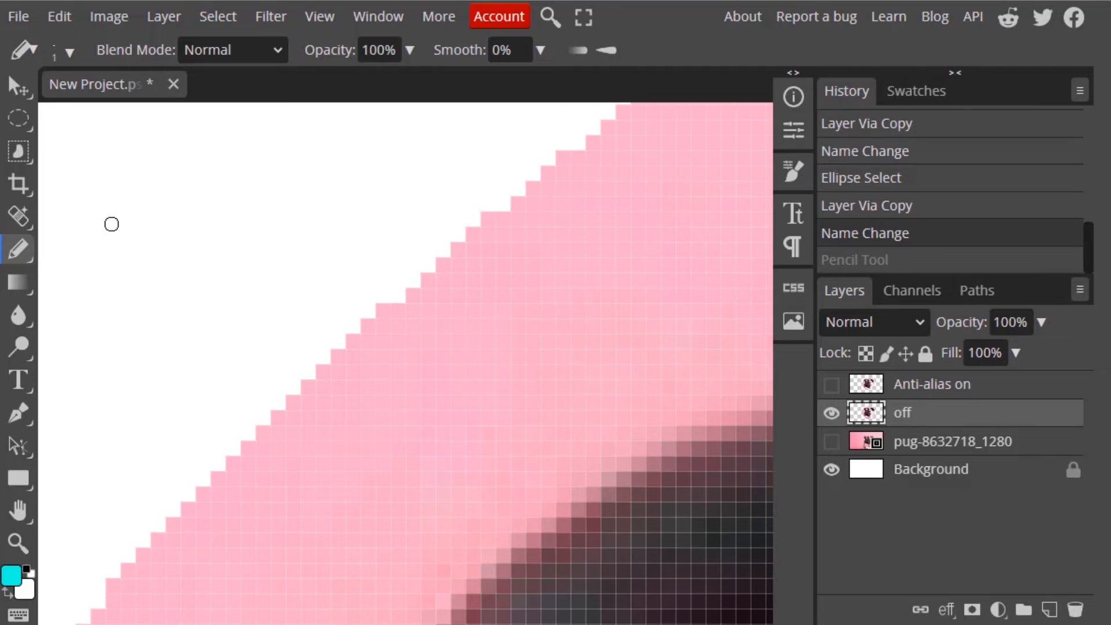
{"action": "left_click_drag", "start_coordinate": [112, 224], "coordinate": [276, 224]}
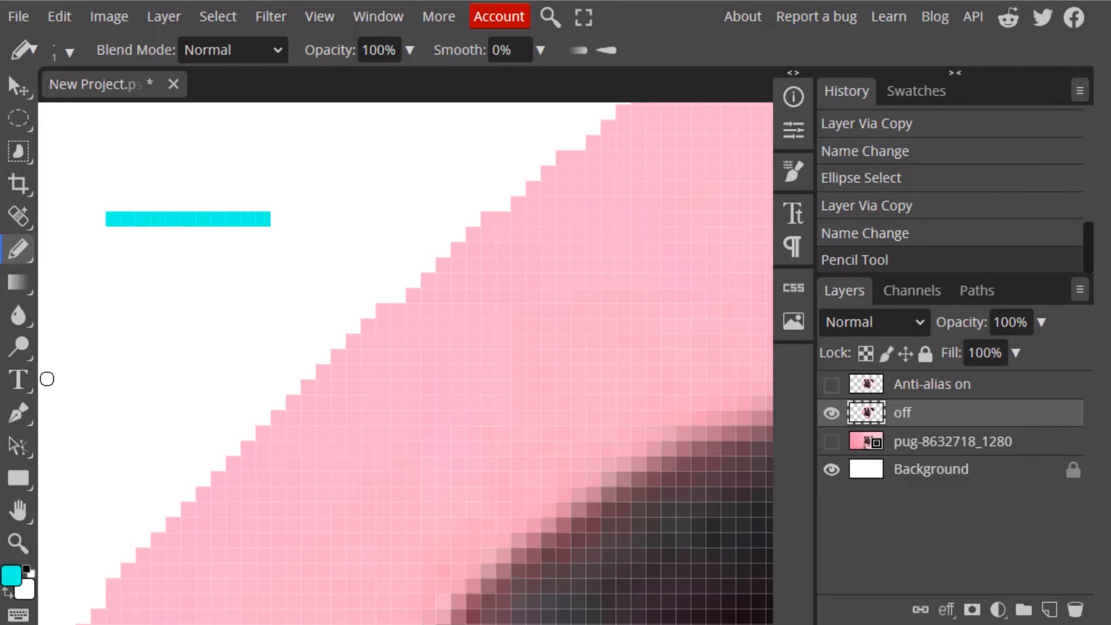
{"action": "left_click_drag", "start_coordinate": [128, 387], "coordinate": [267, 260]}
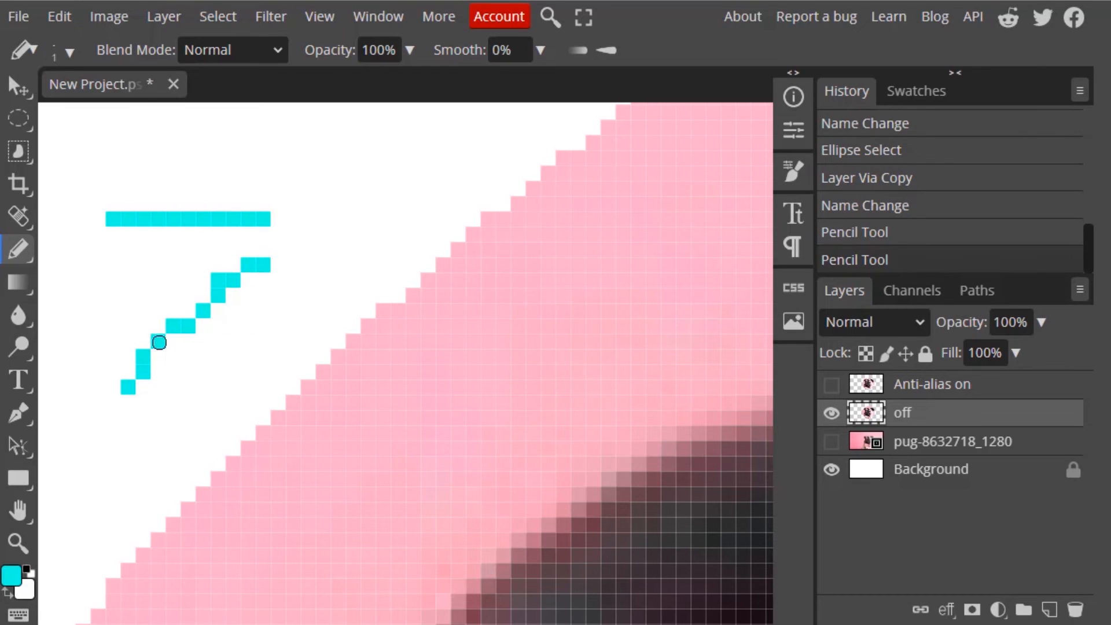